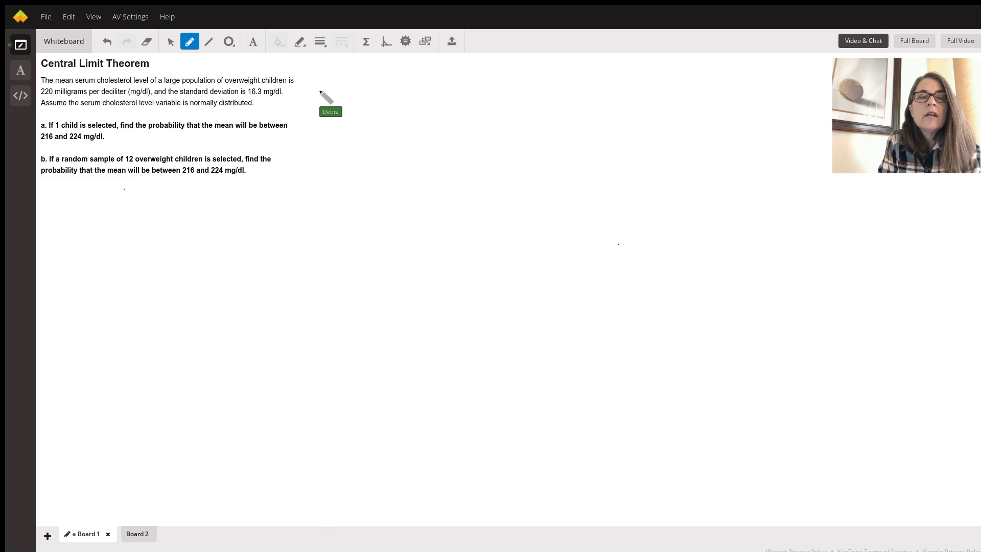
Write 'a)' and sketch a bell curve with boundaries at 216 and 224, shaded between them.
{"action": "left_click_drag", "start_coordinate": [323, 93], "coordinate": [329, 115]}
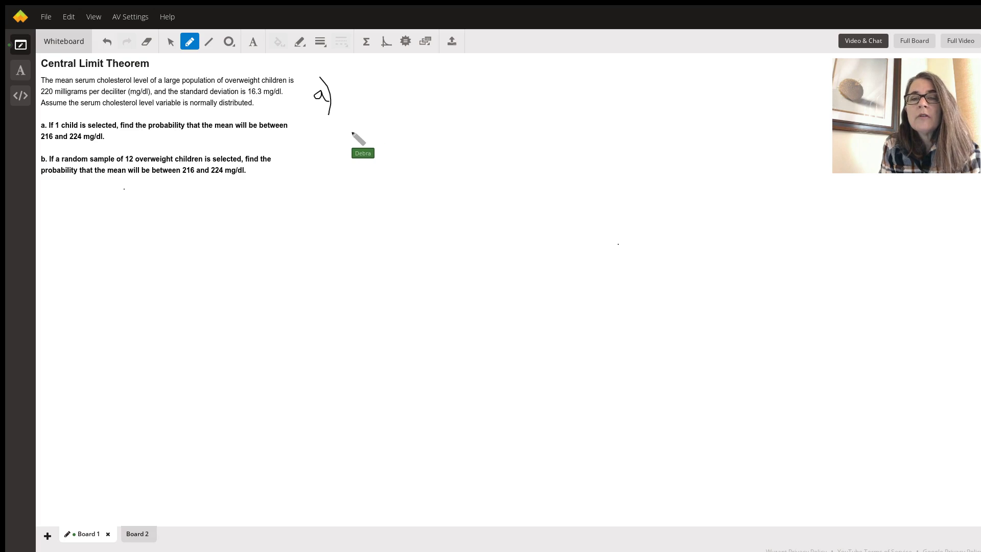
{"action": "left_click_drag", "start_coordinate": [352, 133], "coordinate": [508, 124]}
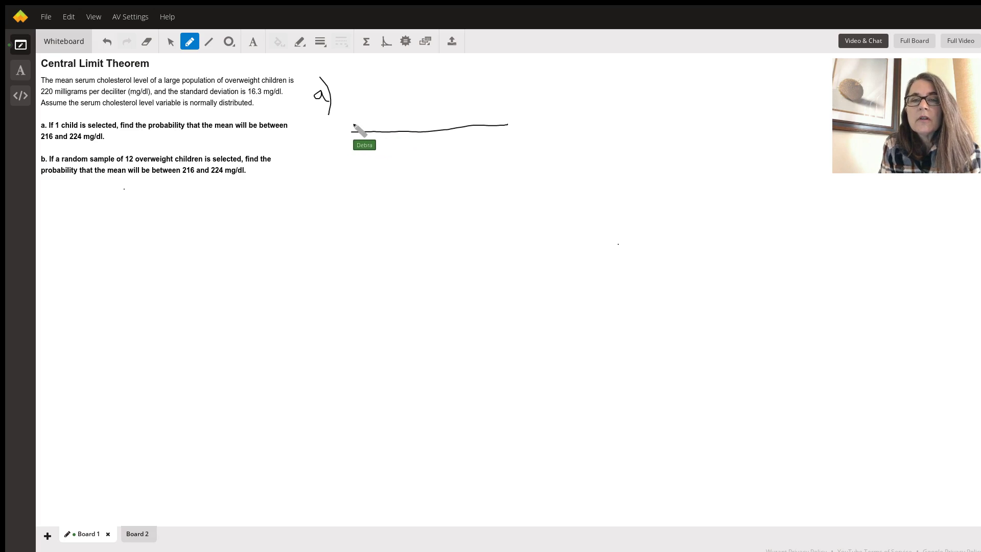
{"action": "left_click_drag", "start_coordinate": [354, 123], "coordinate": [482, 119]}
{"action": "left_click_drag", "start_coordinate": [381, 107], "coordinate": [387, 136]}
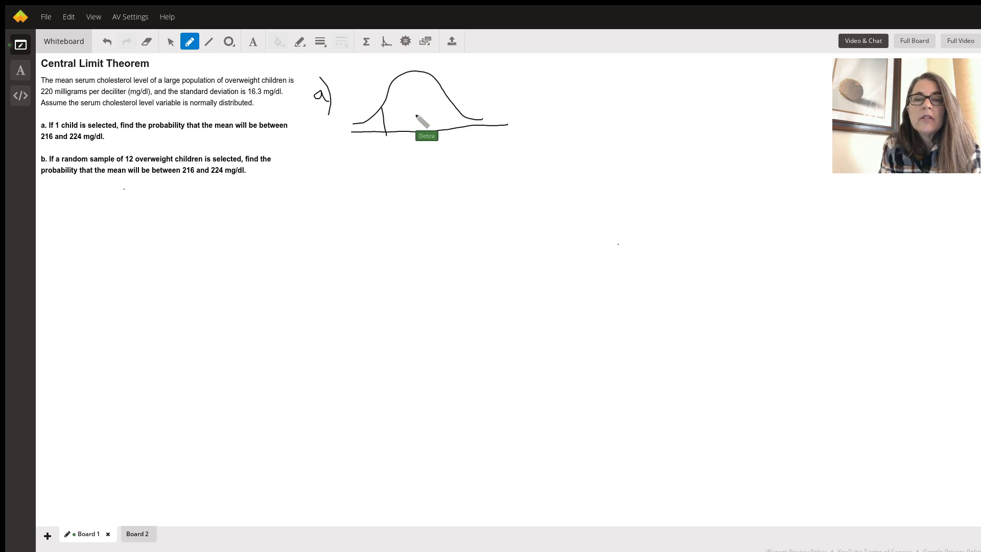
{"action": "left_click_drag", "start_coordinate": [450, 101], "coordinate": [456, 127]}
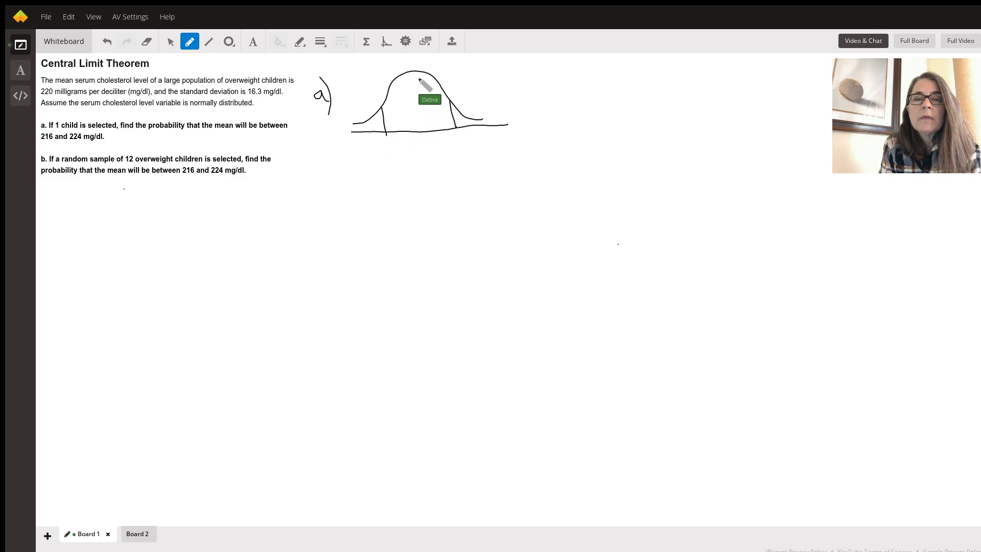
{"action": "left_click_drag", "start_coordinate": [419, 79], "coordinate": [445, 124]}
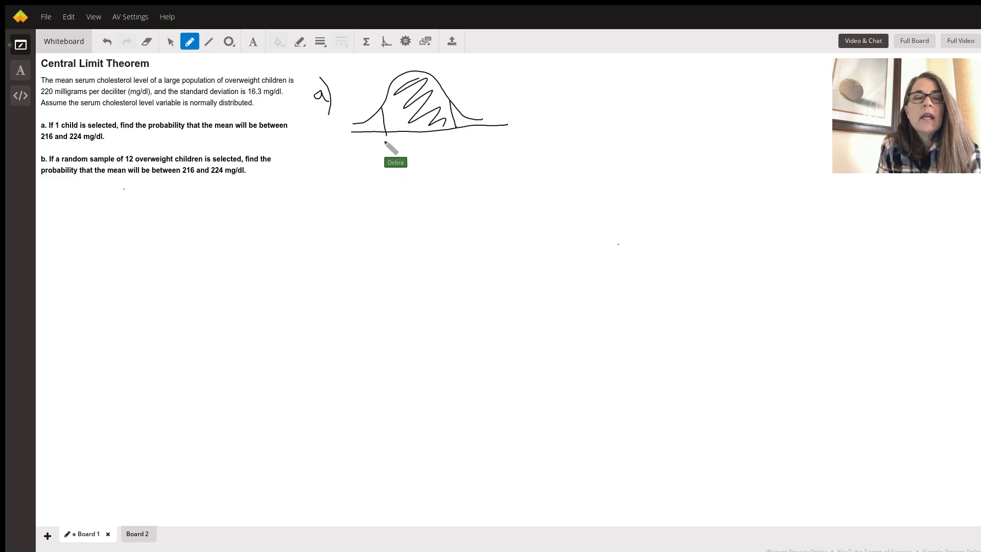
{"action": "mouse_move", "coordinate": [372, 148]}
{"action": "left_mouse_down"}
{"action": "mouse_move", "coordinate": [388, 159]}
{"action": "mouse_move", "coordinate": [480, 145]}
{"action": "left_mouse_up"}
{"action": "left_click_drag", "start_coordinate": [480, 134], "coordinate": [478, 153]}
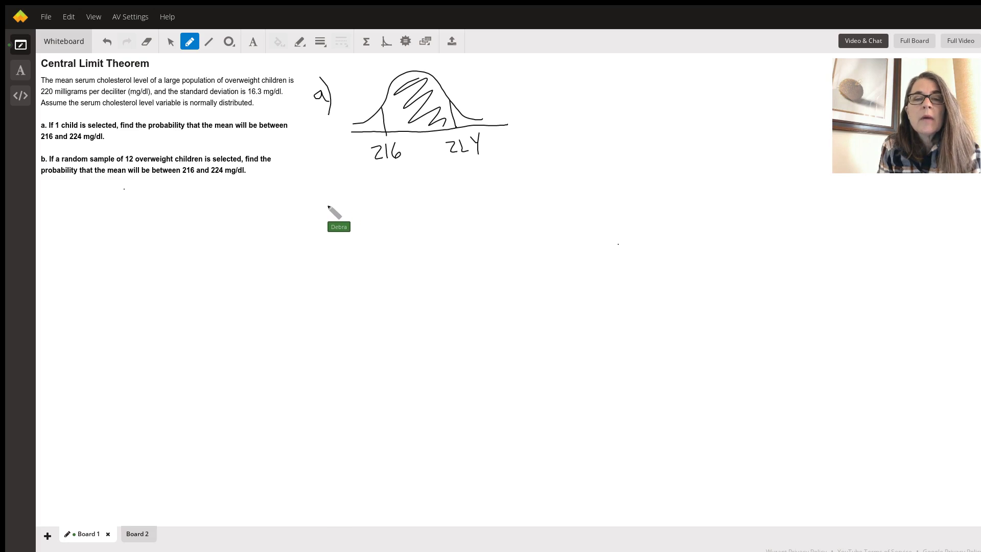
Write μ = 220 and σ = 16.3 below the curve.
{"action": "left_click_drag", "start_coordinate": [328, 207], "coordinate": [367, 187]}
{"action": "left_click_drag", "start_coordinate": [358, 194], "coordinate": [404, 194]}
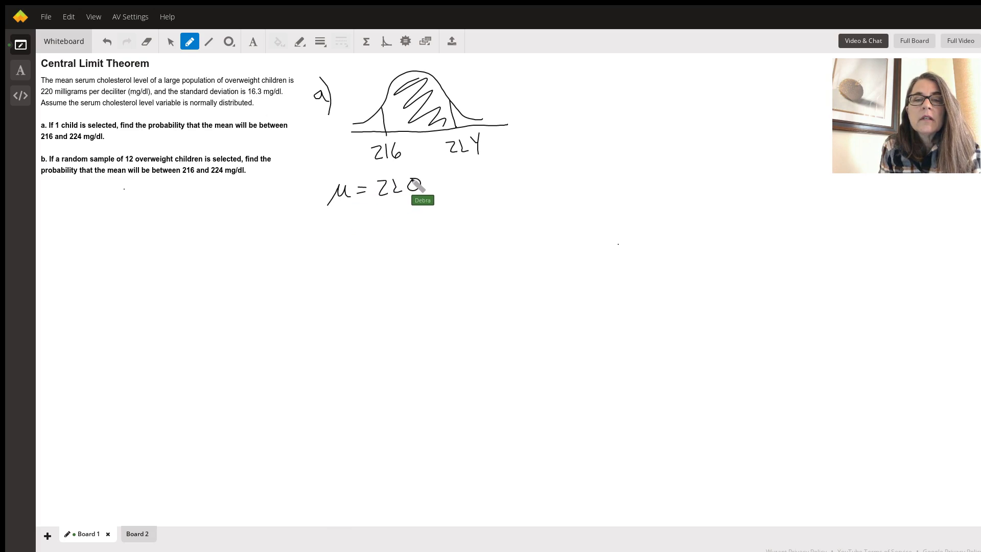
{"action": "mouse_move", "coordinate": [343, 217]}
{"action": "left_mouse_down"}
{"action": "mouse_move", "coordinate": [402, 221]}
{"action": "mouse_move", "coordinate": [415, 210]}
{"action": "mouse_move", "coordinate": [415, 221]}
{"action": "left_mouse_up"}
{"action": "left_click", "coordinate": [403, 221]}
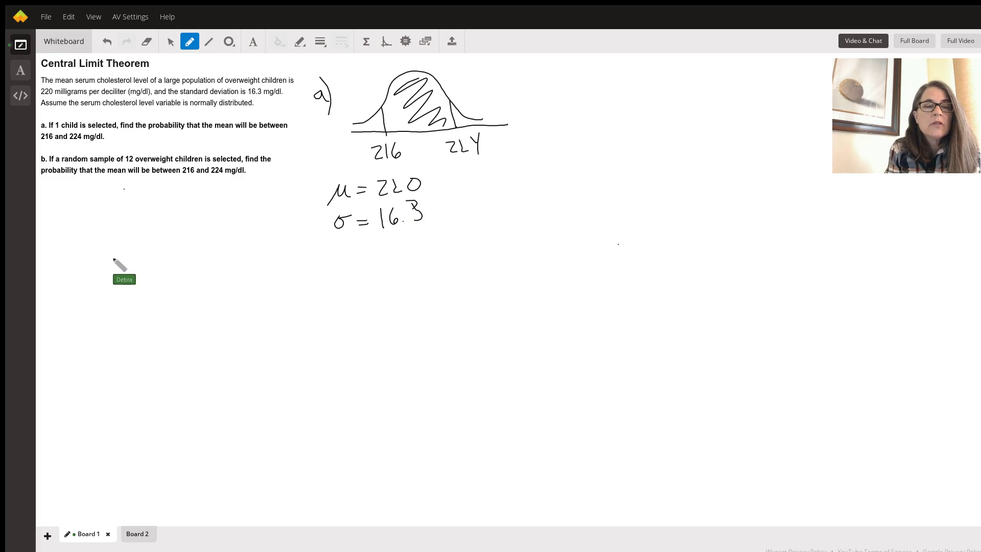
Write the formula Z = (x̄ − μ)/σ and begin substituting 216.
{"action": "mouse_move", "coordinate": [113, 258]}
{"action": "left_mouse_down"}
{"action": "mouse_move", "coordinate": [142, 278]}
{"action": "mouse_move", "coordinate": [203, 275]}
{"action": "left_mouse_up"}
{"action": "mouse_move", "coordinate": [203, 258]}
{"action": "left_mouse_down"}
{"action": "mouse_move", "coordinate": [191, 276]}
{"action": "mouse_move", "coordinate": [202, 247]}
{"action": "mouse_move", "coordinate": [221, 265]}
{"action": "mouse_move", "coordinate": [252, 264]}
{"action": "left_mouse_up"}
{"action": "mouse_move", "coordinate": [186, 290]}
{"action": "left_mouse_down"}
{"action": "mouse_move", "coordinate": [262, 281]}
{"action": "mouse_move", "coordinate": [233, 293]}
{"action": "mouse_move", "coordinate": [291, 279]}
{"action": "left_mouse_up"}
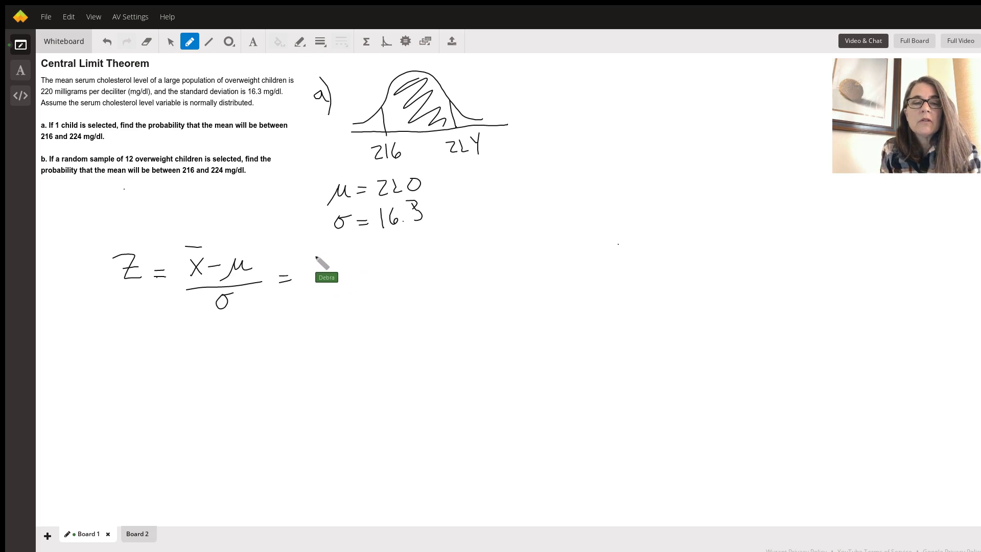
{"action": "mouse_move", "coordinate": [316, 258]}
{"action": "left_mouse_down"}
{"action": "mouse_move", "coordinate": [329, 269]}
{"action": "mouse_move", "coordinate": [399, 259]}
{"action": "mouse_move", "coordinate": [402, 268]}
{"action": "mouse_move", "coordinate": [413, 255]}
{"action": "left_mouse_up"}
Complete the fraction (216 − 220)/16.3 followed by an equals sign.
{"action": "left_click_drag", "start_coordinate": [322, 280], "coordinate": [424, 273]}
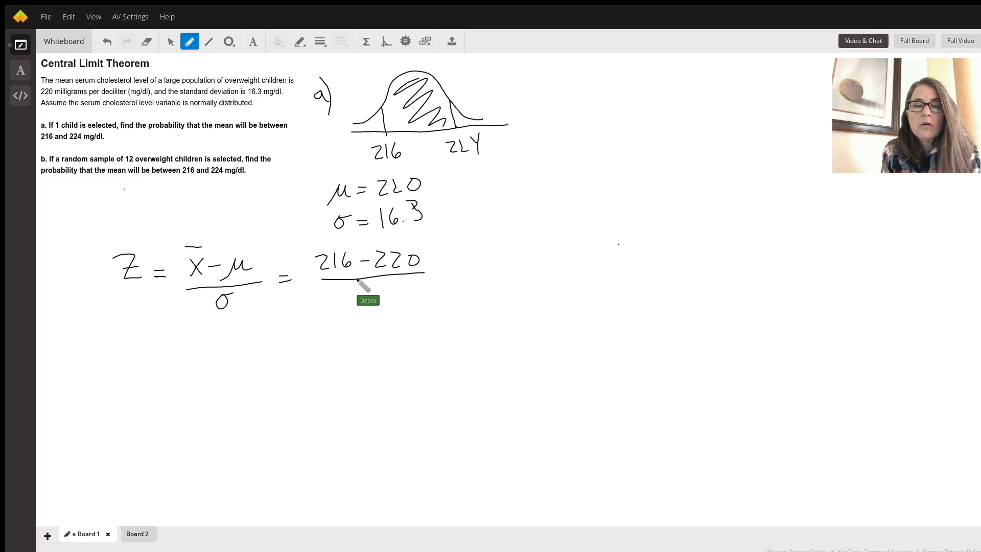
{"action": "mouse_move", "coordinate": [346, 289]}
{"action": "left_mouse_down"}
{"action": "mouse_move", "coordinate": [346, 304]}
{"action": "mouse_move", "coordinate": [386, 295]}
{"action": "mouse_move", "coordinate": [381, 304]}
{"action": "left_mouse_up"}
{"action": "left_click", "coordinate": [371, 301]}
{"action": "left_click_drag", "start_coordinate": [430, 272], "coordinate": [441, 271]}
{"action": "left_click_drag", "start_coordinate": [428, 279], "coordinate": [463, 262]}
Write the result −0.245 and start the positive value +0. beneath it.
{"action": "left_click_drag", "start_coordinate": [476, 259], "coordinate": [502, 266]}
{"action": "left_click", "coordinate": [486, 266]}
{"action": "mouse_move", "coordinate": [505, 257]}
{"action": "left_mouse_down"}
{"action": "mouse_move", "coordinate": [518, 269]}
{"action": "mouse_move", "coordinate": [529, 254]}
{"action": "left_mouse_up"}
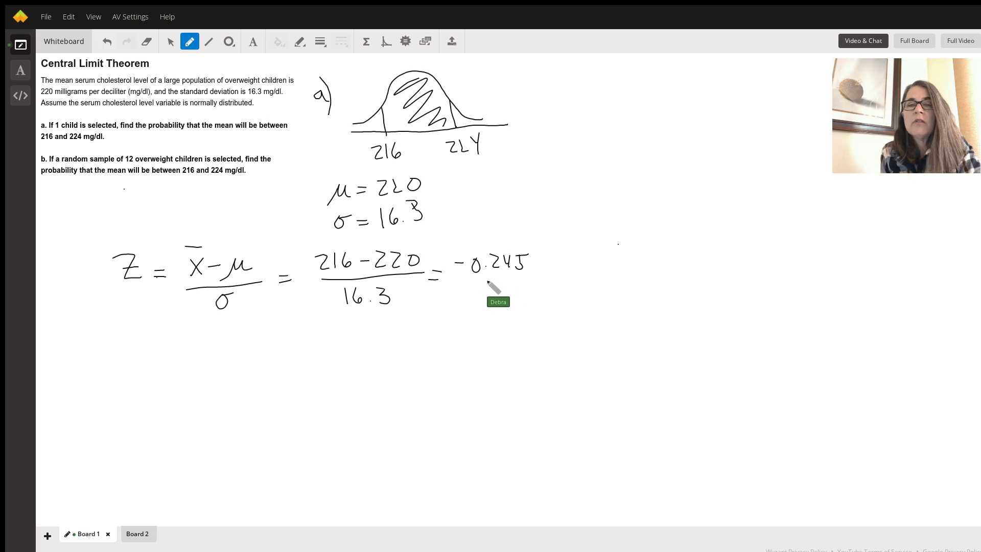
{"action": "mouse_move", "coordinate": [465, 320]}
{"action": "left_mouse_down"}
{"action": "mouse_move", "coordinate": [465, 332]}
{"action": "mouse_move", "coordinate": [482, 324]}
{"action": "mouse_move", "coordinate": [506, 333]}
{"action": "mouse_move", "coordinate": [517, 320]}
{"action": "mouse_move", "coordinate": [513, 335]}
{"action": "mouse_move", "coordinate": [530, 318]}
{"action": "left_mouse_up"}
{"action": "left_click", "coordinate": [493, 333]}
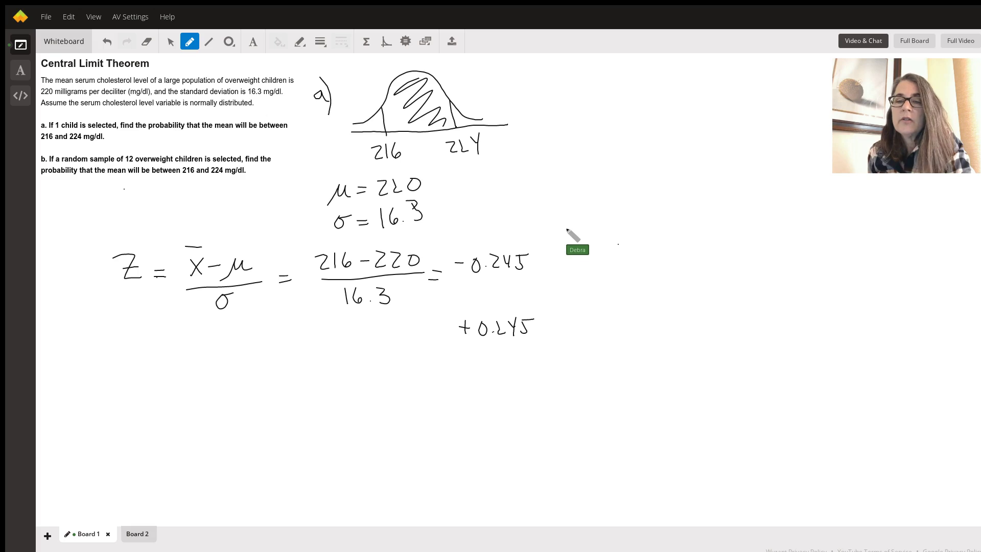
Write 'normcdf' beside the work and record the part a probability P = 19.39%.
{"action": "mouse_move", "coordinate": [566, 238]}
{"action": "left_mouse_down"}
{"action": "mouse_move", "coordinate": [601, 227]}
{"action": "mouse_move", "coordinate": [651, 246]}
{"action": "mouse_move", "coordinate": [685, 234]}
{"action": "left_mouse_up"}
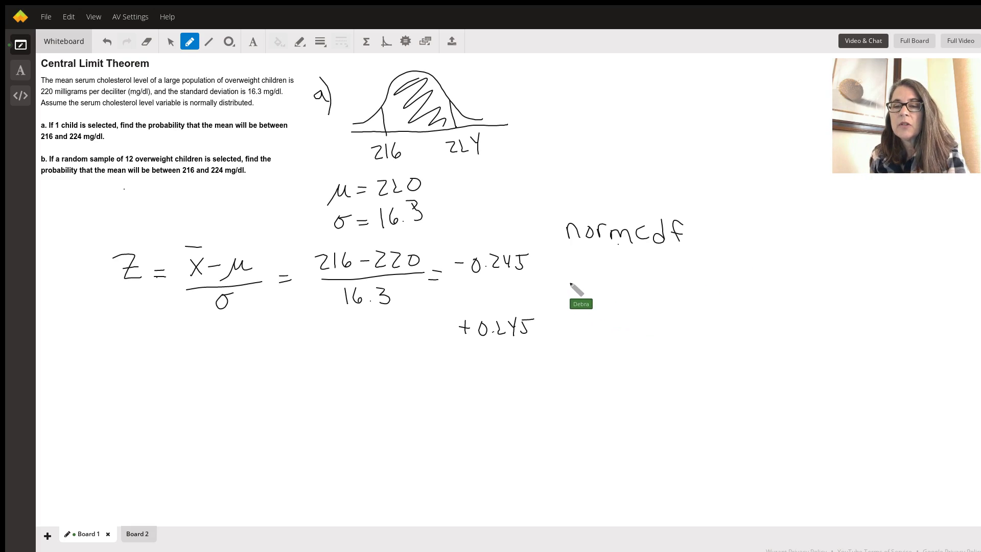
{"action": "mouse_move", "coordinate": [571, 280]}
{"action": "left_mouse_down"}
{"action": "mouse_move", "coordinate": [578, 308]}
{"action": "mouse_move", "coordinate": [573, 293]}
{"action": "mouse_move", "coordinate": [596, 279]}
{"action": "left_mouse_up"}
{"action": "left_click_drag", "start_coordinate": [589, 286], "coordinate": [598, 284]}
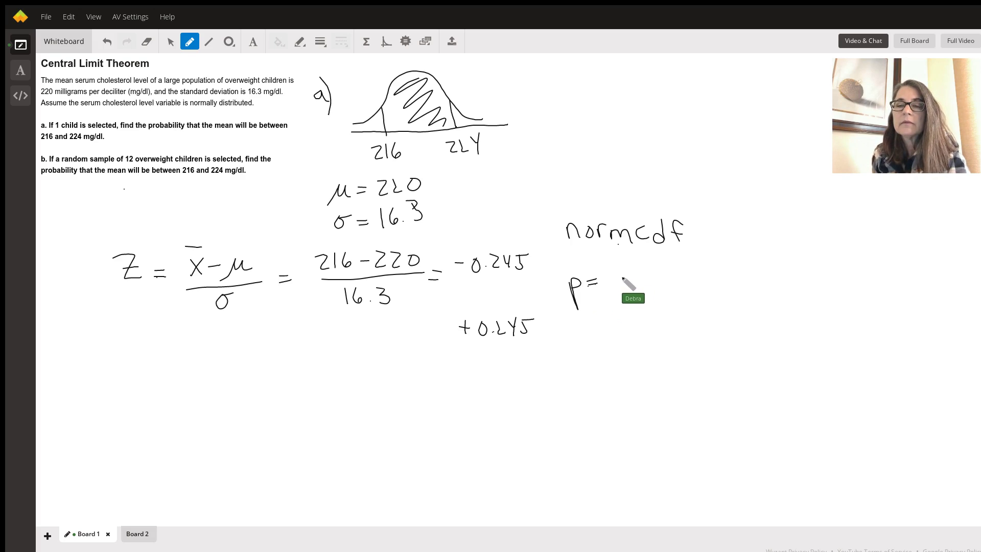
{"action": "left_click_drag", "start_coordinate": [612, 269], "coordinate": [614, 292]}
{"action": "mouse_move", "coordinate": [628, 272]}
{"action": "left_mouse_down"}
{"action": "mouse_move", "coordinate": [626, 292]}
{"action": "mouse_move", "coordinate": [663, 294]}
{"action": "left_mouse_up"}
{"action": "left_click", "coordinate": [637, 287]}
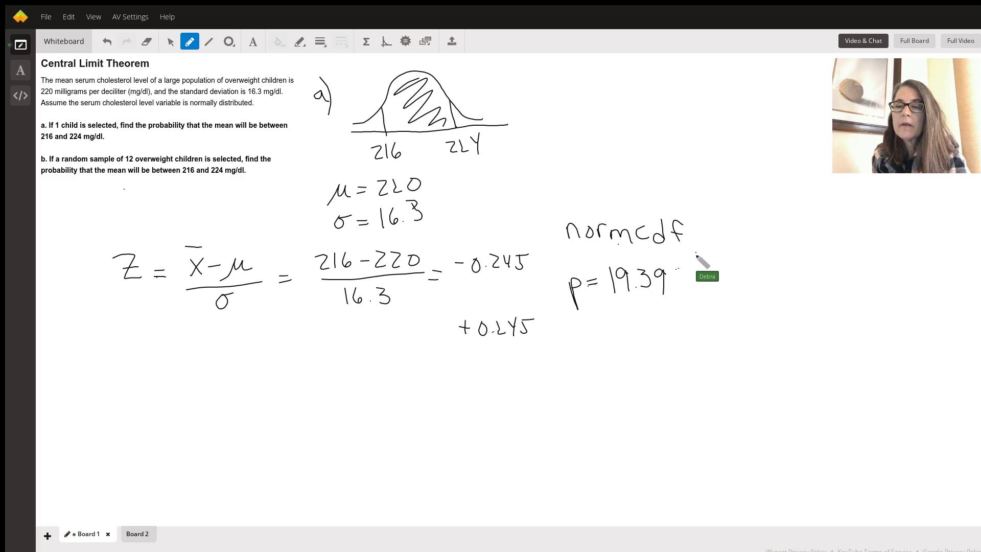
{"action": "left_click", "coordinate": [696, 252]}
{"action": "mouse_move", "coordinate": [677, 268]}
{"action": "left_mouse_down"}
{"action": "mouse_move", "coordinate": [680, 295]}
{"action": "mouse_move", "coordinate": [688, 289]}
{"action": "left_mouse_up"}
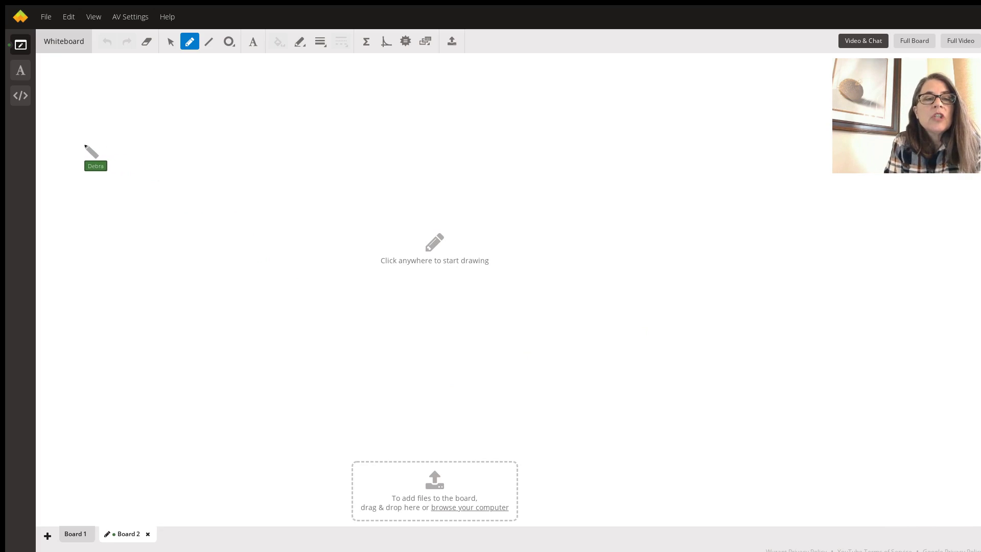
On Board 2, draw an axis and bell curve with boundaries labelled 216 and 224, shaded between.
{"action": "left_click_drag", "start_coordinate": [85, 145], "coordinate": [260, 136]}
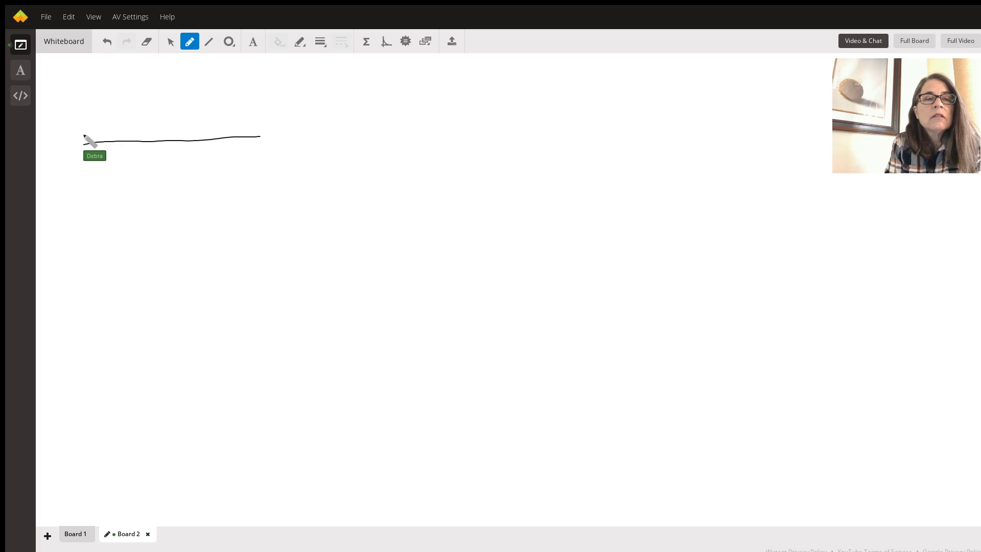
{"action": "left_click_drag", "start_coordinate": [83, 134], "coordinate": [267, 119]}
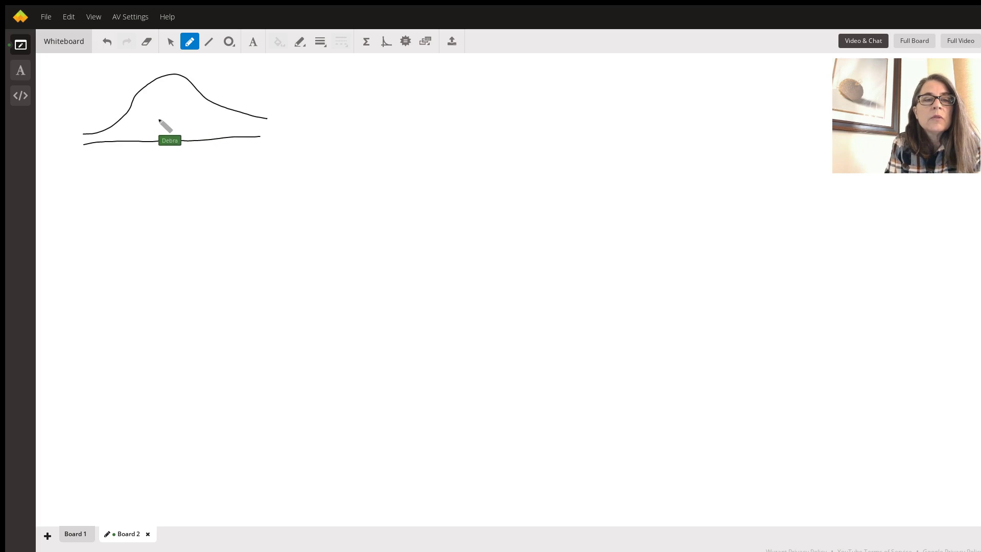
{"action": "left_click_drag", "start_coordinate": [125, 115], "coordinate": [133, 146]}
{"action": "left_click_drag", "start_coordinate": [217, 104], "coordinate": [221, 136]}
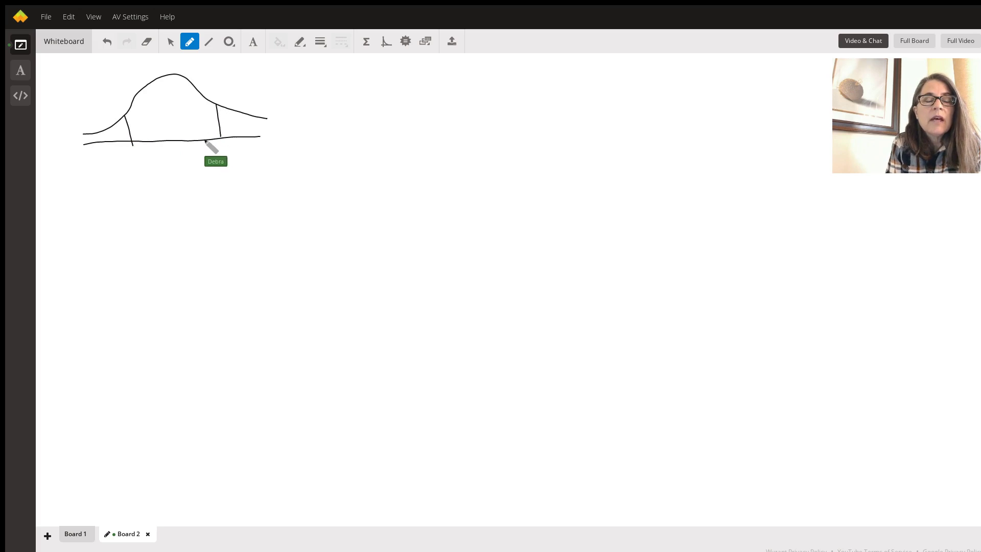
{"action": "mouse_move", "coordinate": [112, 158]}
{"action": "left_mouse_down"}
{"action": "mouse_move", "coordinate": [125, 174]}
{"action": "mouse_move", "coordinate": [142, 167]}
{"action": "left_mouse_up"}
{"action": "mouse_move", "coordinate": [208, 155]}
{"action": "left_mouse_down"}
{"action": "mouse_move", "coordinate": [221, 168]}
{"action": "mouse_move", "coordinate": [247, 162]}
{"action": "mouse_move", "coordinate": [245, 172]}
{"action": "left_mouse_up"}
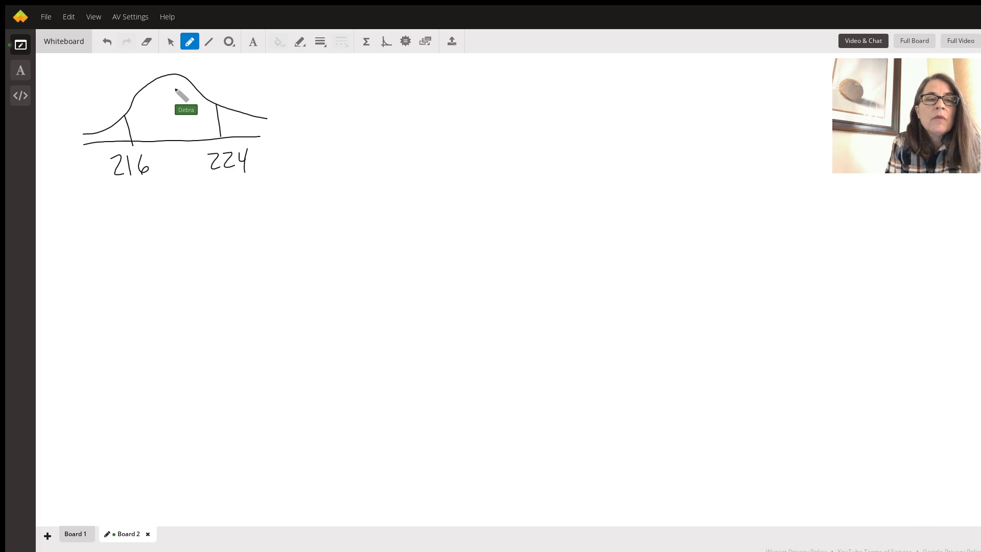
{"action": "left_click_drag", "start_coordinate": [176, 90], "coordinate": [185, 143]}
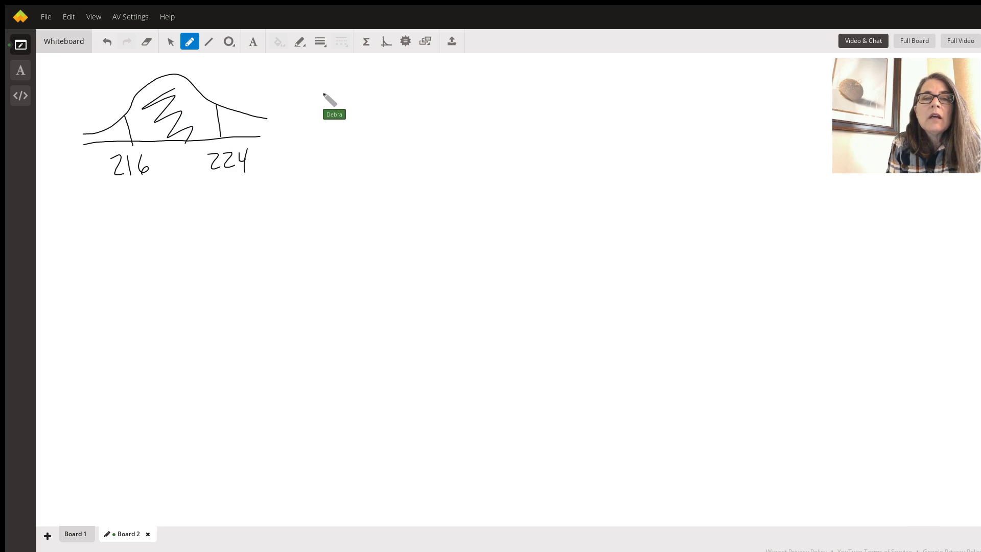
Handwrite x̄ = 220 and s = 16.3/√12 = 4.705 to the right of the part b curve.
{"action": "mouse_move", "coordinate": [328, 89]}
{"action": "left_mouse_down"}
{"action": "mouse_move", "coordinate": [314, 91]}
{"action": "mouse_move", "coordinate": [323, 78]}
{"action": "left_mouse_up"}
{"action": "mouse_move", "coordinate": [328, 89]}
{"action": "left_mouse_down"}
{"action": "mouse_move", "coordinate": [315, 104]}
{"action": "mouse_move", "coordinate": [365, 94]}
{"action": "mouse_move", "coordinate": [380, 105]}
{"action": "mouse_move", "coordinate": [388, 92]}
{"action": "left_mouse_up"}
{"action": "mouse_move", "coordinate": [315, 136]}
{"action": "left_mouse_down"}
{"action": "mouse_move", "coordinate": [306, 152]}
{"action": "mouse_move", "coordinate": [339, 142]}
{"action": "mouse_move", "coordinate": [410, 156]}
{"action": "left_mouse_up"}
{"action": "mouse_move", "coordinate": [357, 190]}
{"action": "left_mouse_down"}
{"action": "mouse_move", "coordinate": [407, 165]}
{"action": "mouse_move", "coordinate": [402, 192]}
{"action": "left_mouse_up"}
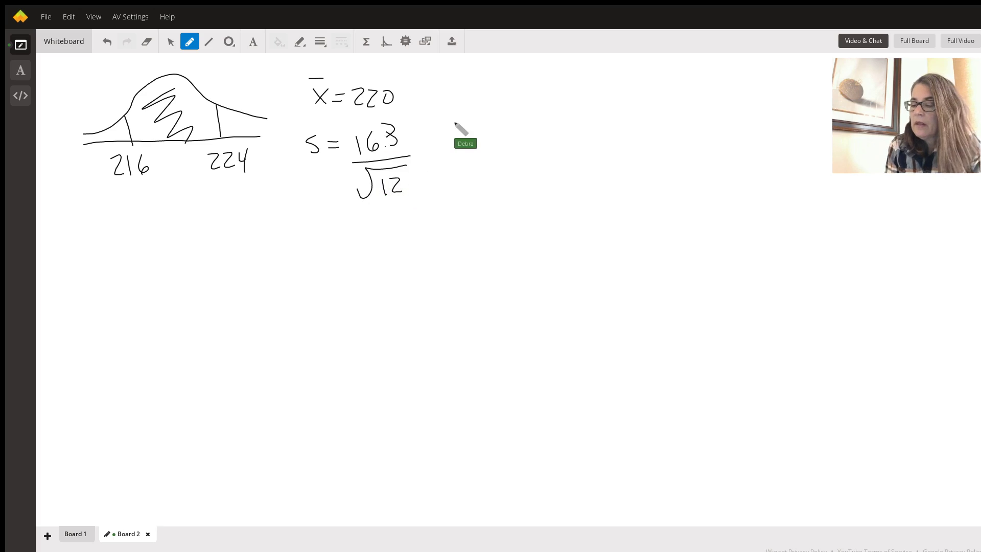
{"action": "left_click_drag", "start_coordinate": [424, 159], "coordinate": [435, 159]}
{"action": "mouse_move", "coordinate": [424, 150]}
{"action": "left_mouse_down"}
{"action": "mouse_move", "coordinate": [451, 163]}
{"action": "mouse_move", "coordinate": [510, 137]}
{"action": "left_mouse_up"}
{"action": "left_click", "coordinate": [459, 149]}
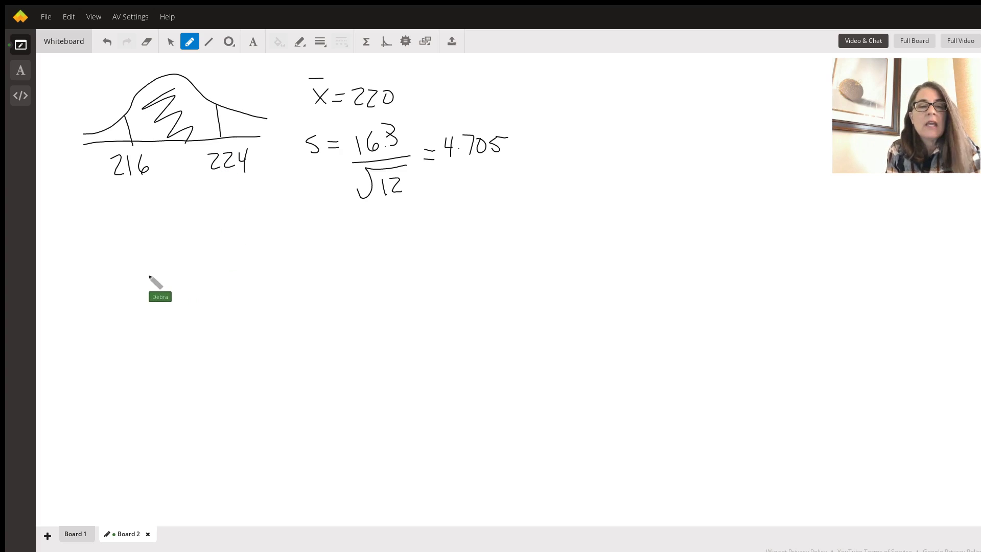
Write Z = (x̄ − μ)/s below the curve and P = 60.48% to its right.
{"action": "mouse_move", "coordinate": [103, 261]}
{"action": "left_mouse_down"}
{"action": "mouse_move", "coordinate": [129, 281]}
{"action": "mouse_move", "coordinate": [161, 266]}
{"action": "mouse_move", "coordinate": [151, 274]}
{"action": "mouse_move", "coordinate": [186, 273]}
{"action": "mouse_move", "coordinate": [181, 244]}
{"action": "mouse_move", "coordinate": [233, 266]}
{"action": "left_mouse_up"}
{"action": "left_click_drag", "start_coordinate": [164, 283], "coordinate": [248, 272]}
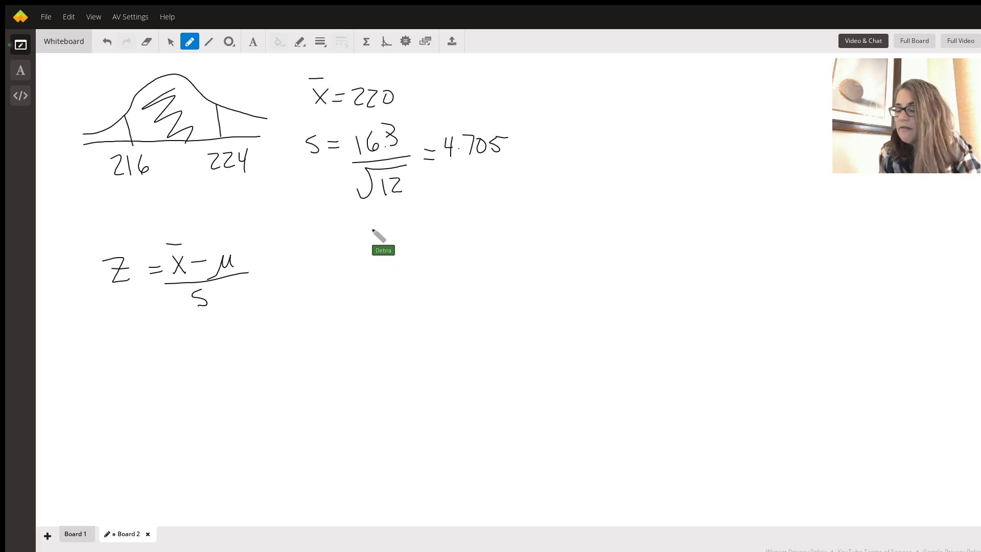
{"action": "mouse_move", "coordinate": [385, 279]}
{"action": "left_mouse_down"}
{"action": "mouse_move", "coordinate": [383, 262]}
{"action": "mouse_move", "coordinate": [414, 265]}
{"action": "mouse_move", "coordinate": [456, 250]}
{"action": "mouse_move", "coordinate": [489, 255]}
{"action": "mouse_move", "coordinate": [485, 263]}
{"action": "mouse_move", "coordinate": [517, 260]}
{"action": "left_mouse_up"}
{"action": "left_click", "coordinate": [469, 260]}
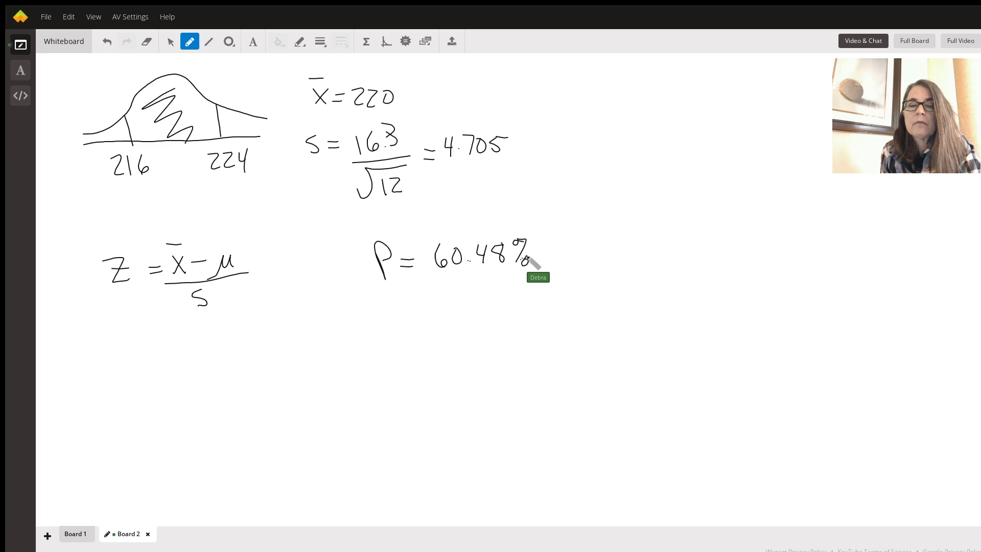